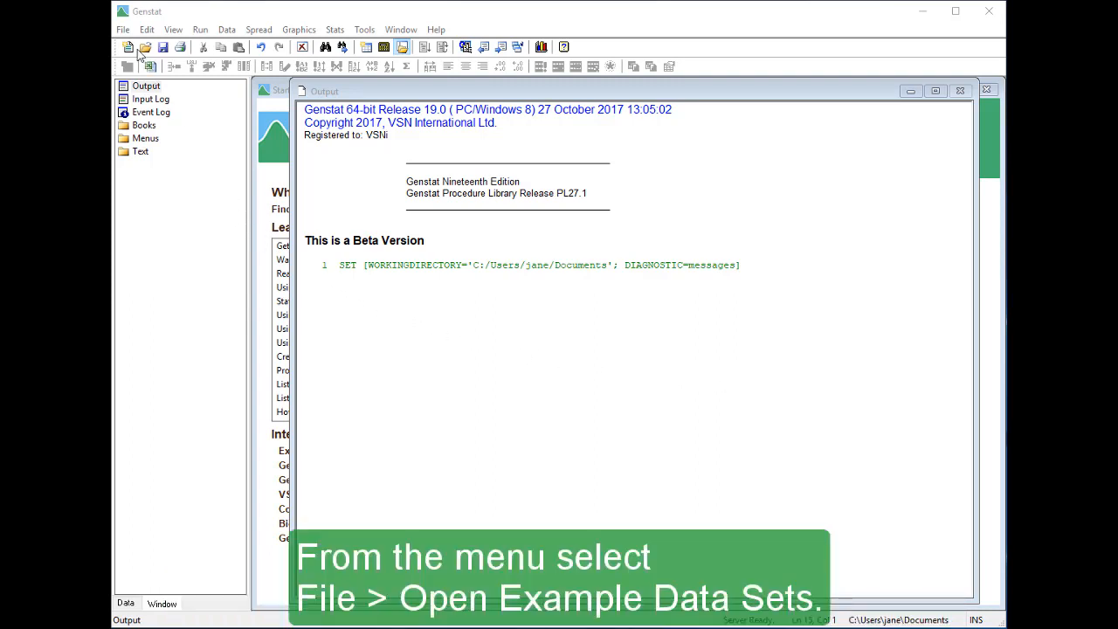
# Open the example data sets and filter them by the topic A Guide to Anova and Design
pyautogui.click(123, 29)
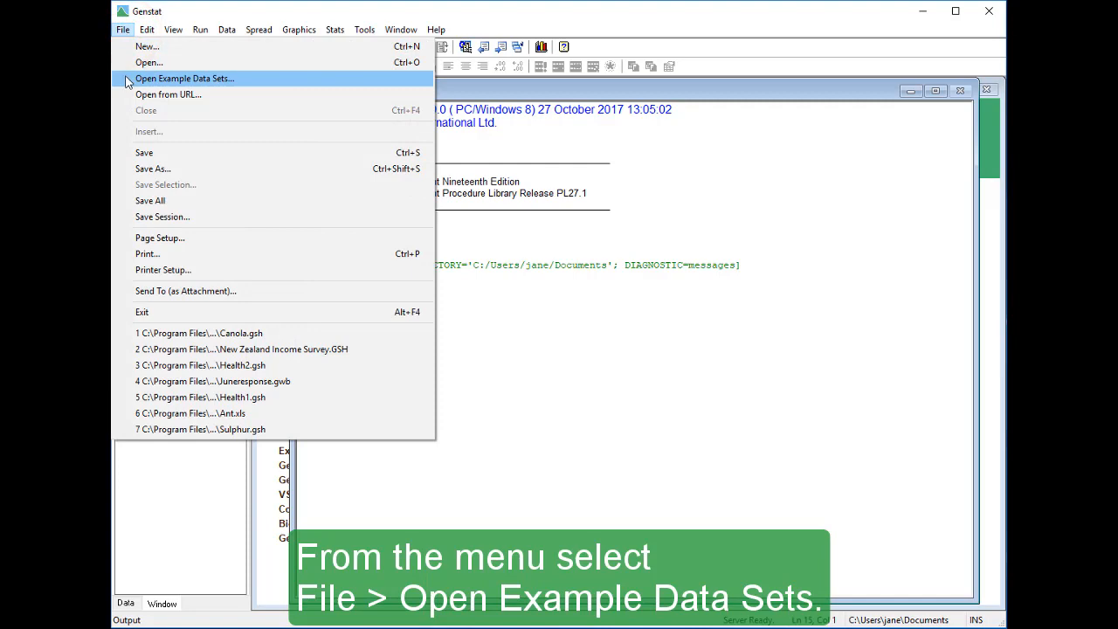
pyautogui.click(129, 82)
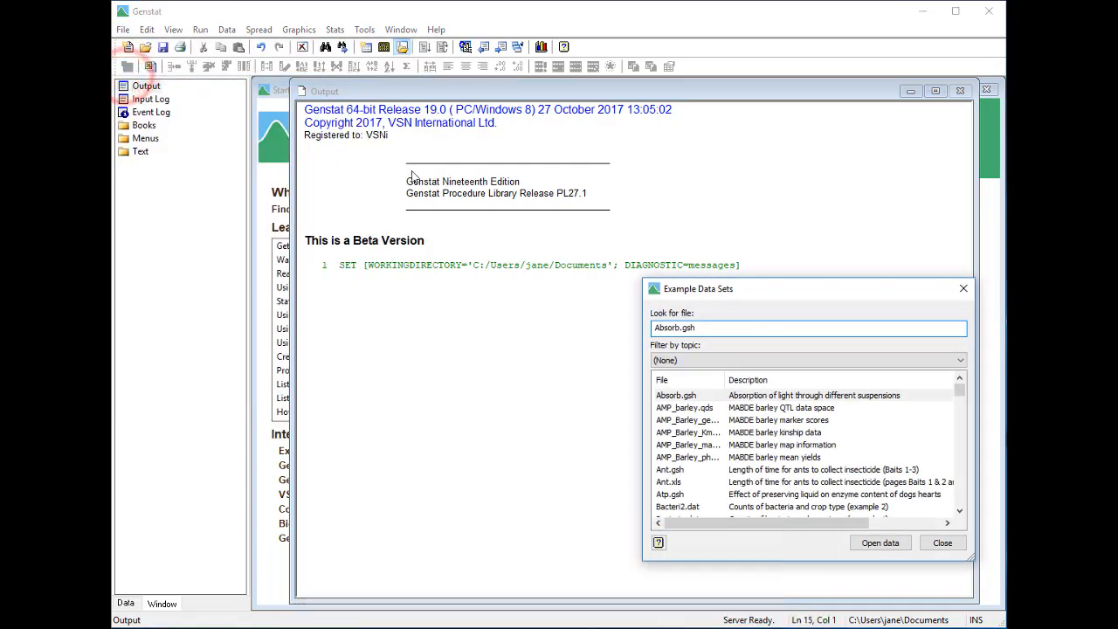
pyautogui.click(760, 361)
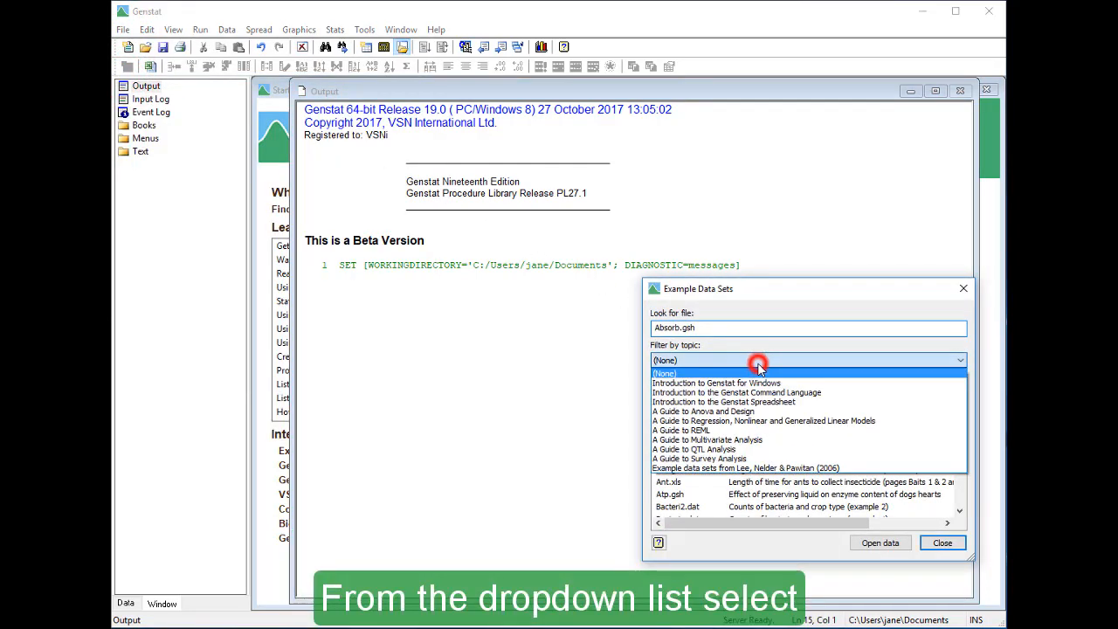
pyautogui.click(792, 413)
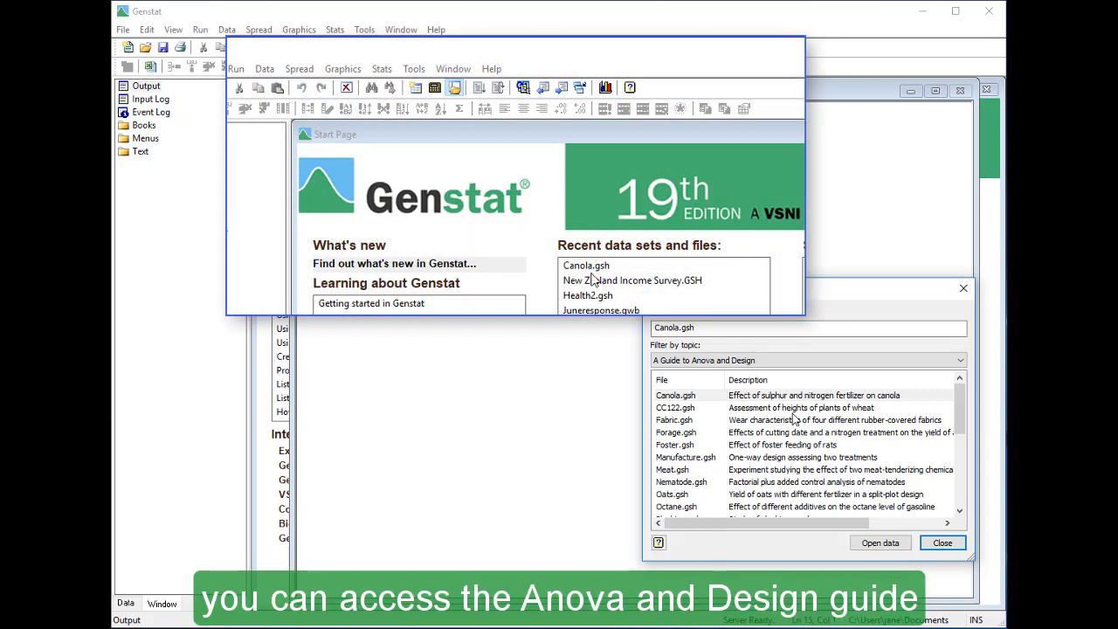
# Open the Anova and Design guide from the Genstat Guides help
pyautogui.click(494, 70)
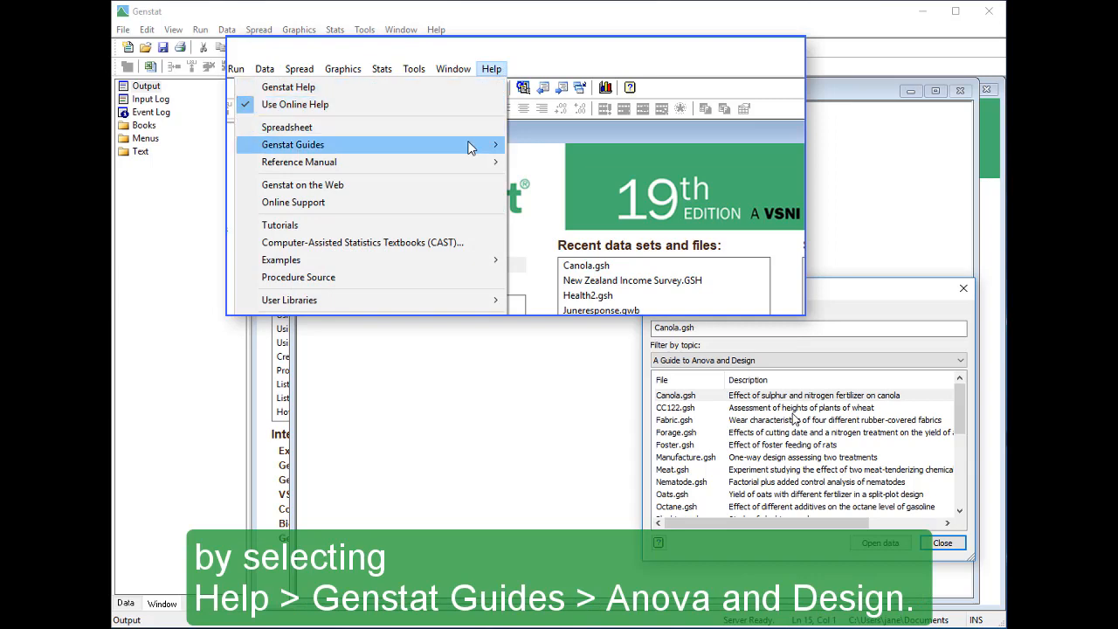
pyautogui.moveTo(469, 148)
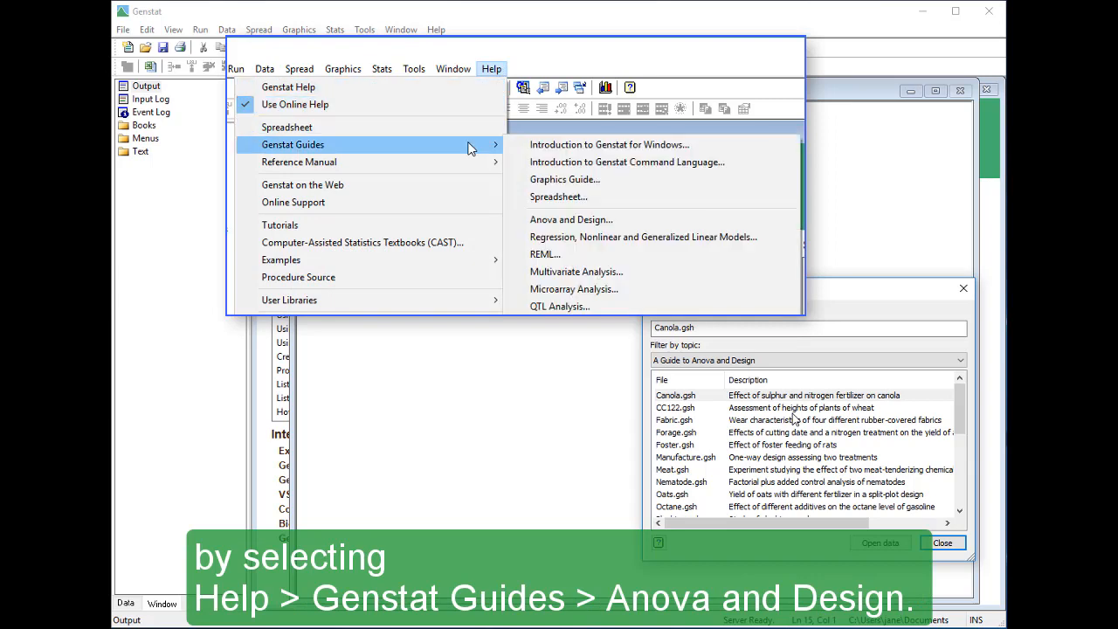
pyautogui.click(632, 226)
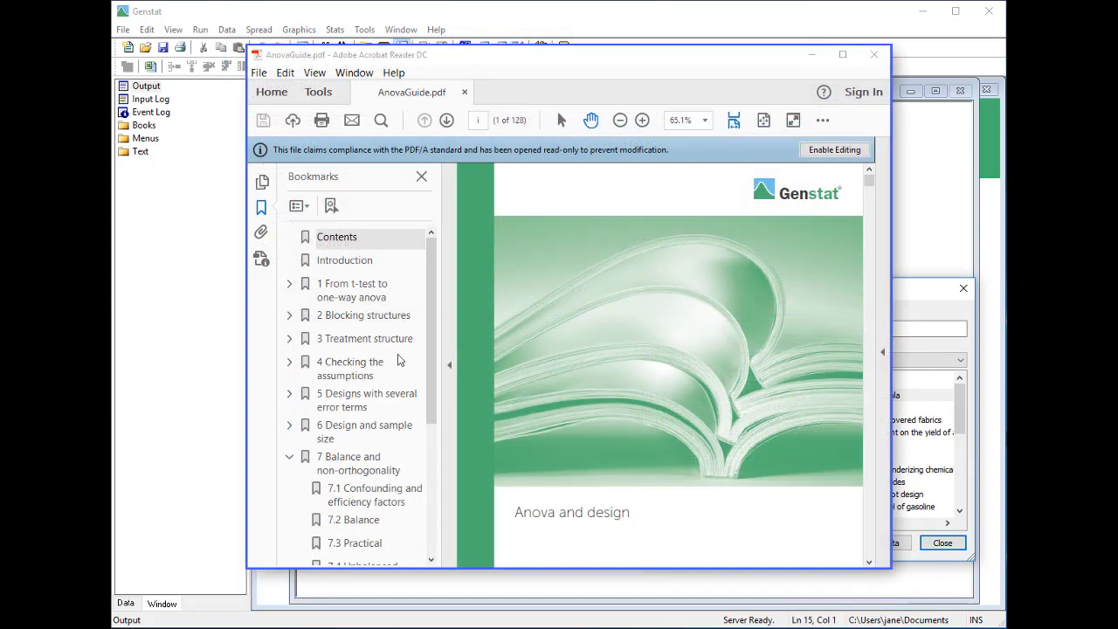
# Browse the guide's chapter 1 sections from the two-sample t-test to one-way analysis of variance
pyautogui.click(340, 297)
pyautogui.click(354, 328)
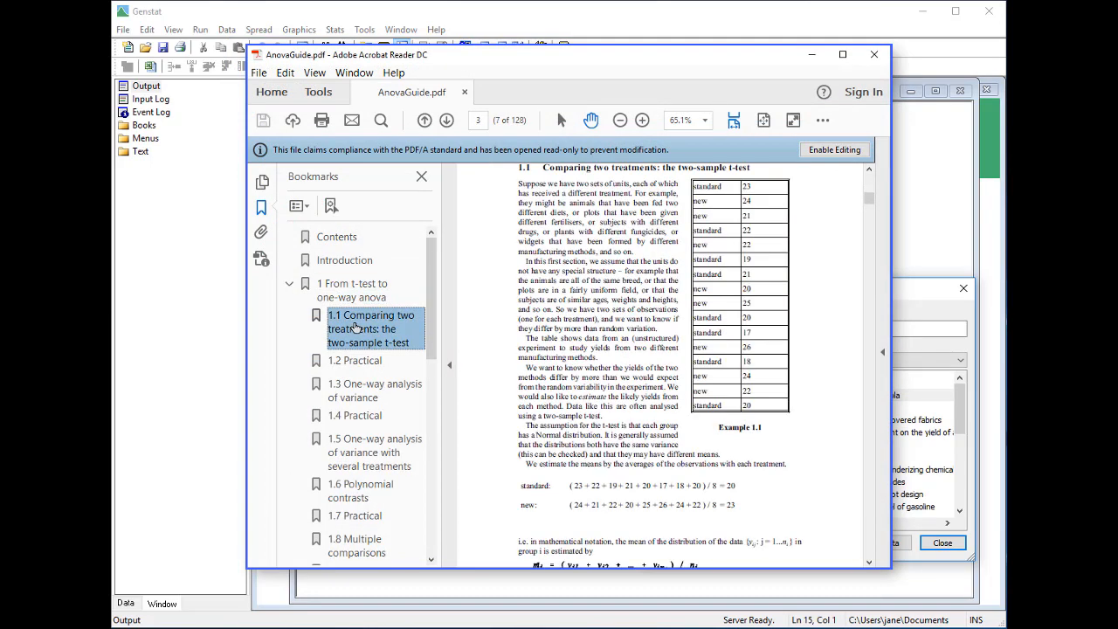
pyautogui.click(371, 362)
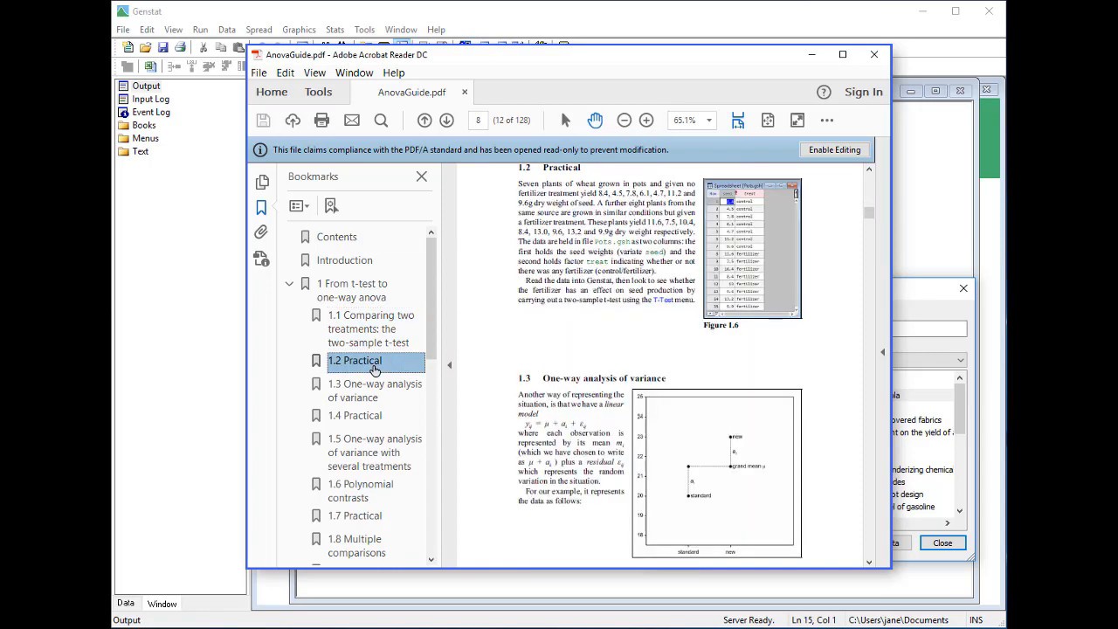
pyautogui.click(376, 390)
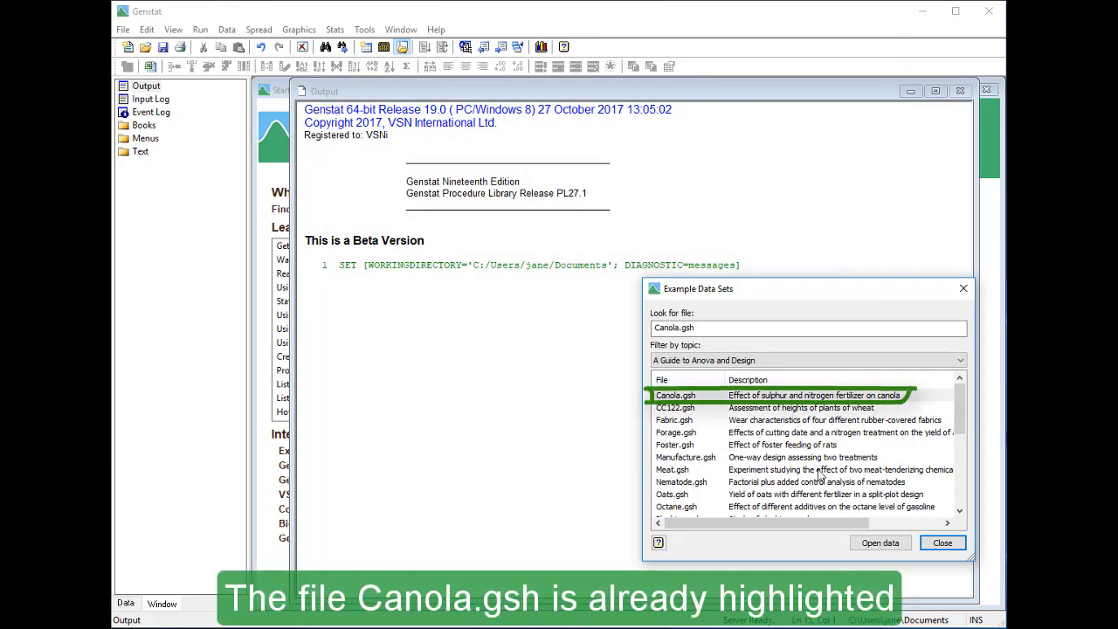
# Open the Canola.gsh example data set
pyautogui.click(881, 544)
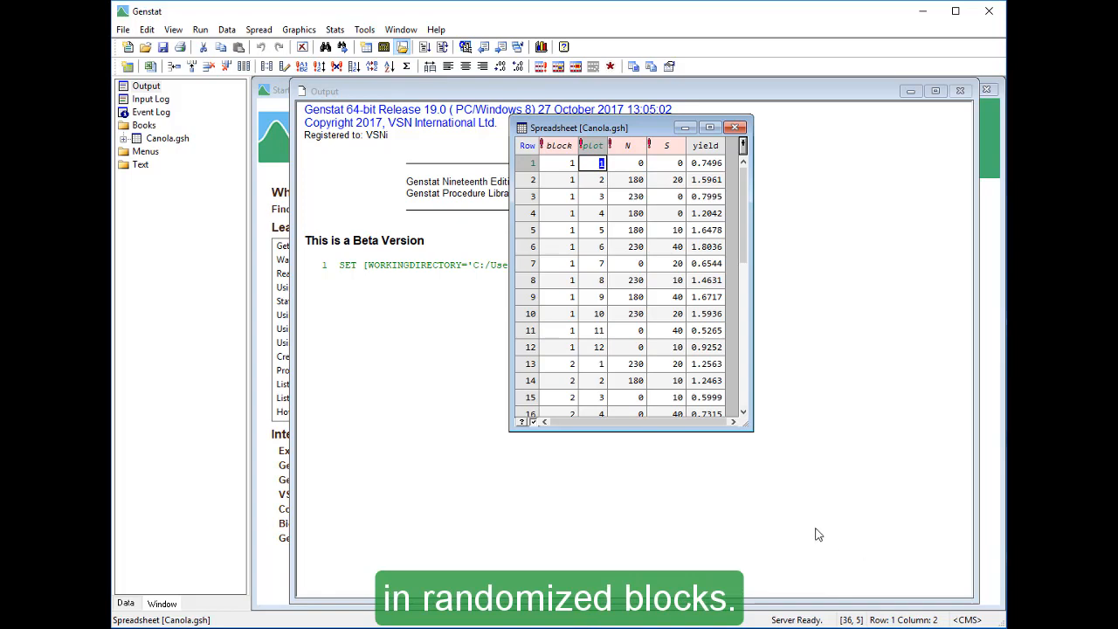
# Open the General Analysis of Variance dialog and choose the Two-way ANOVA (in Randomized Blocks) design
pyautogui.click(334, 31)
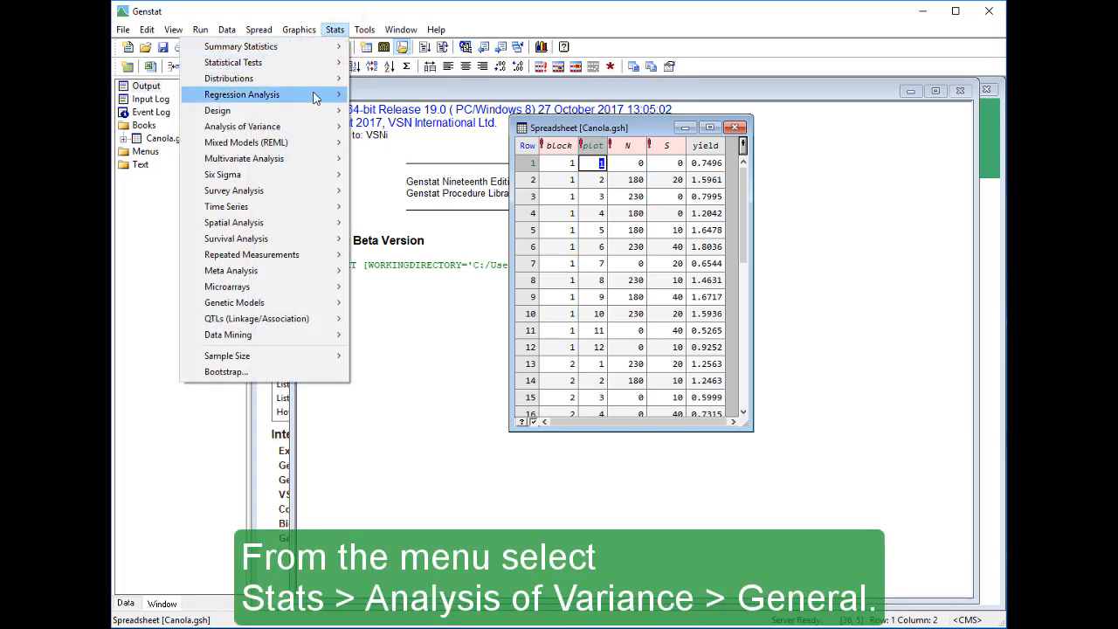
pyautogui.moveTo(320, 127)
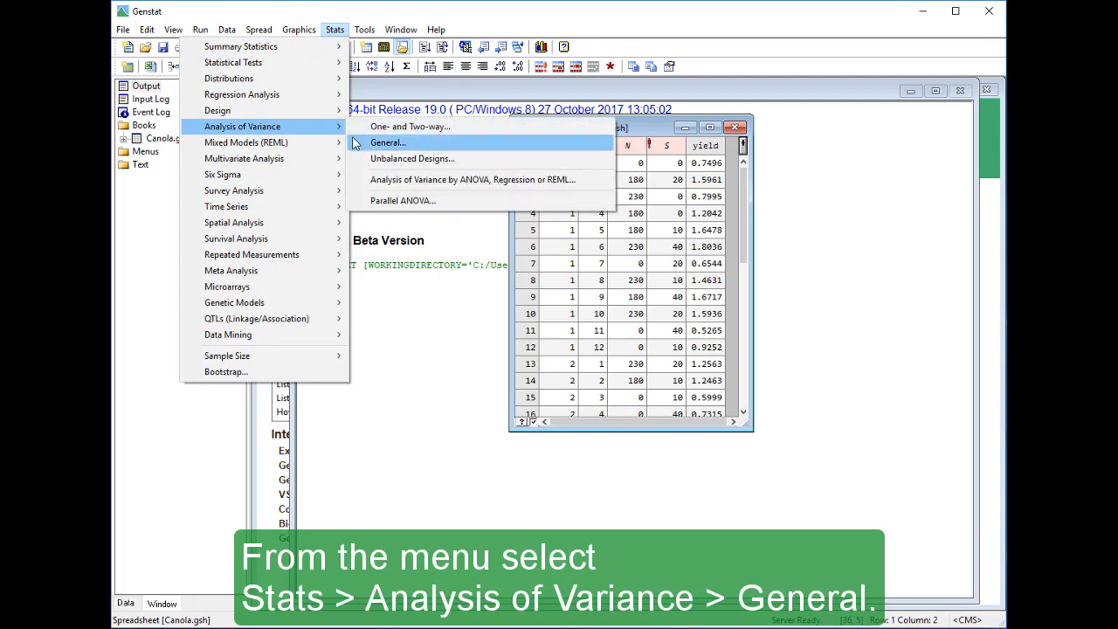
pyautogui.click(384, 143)
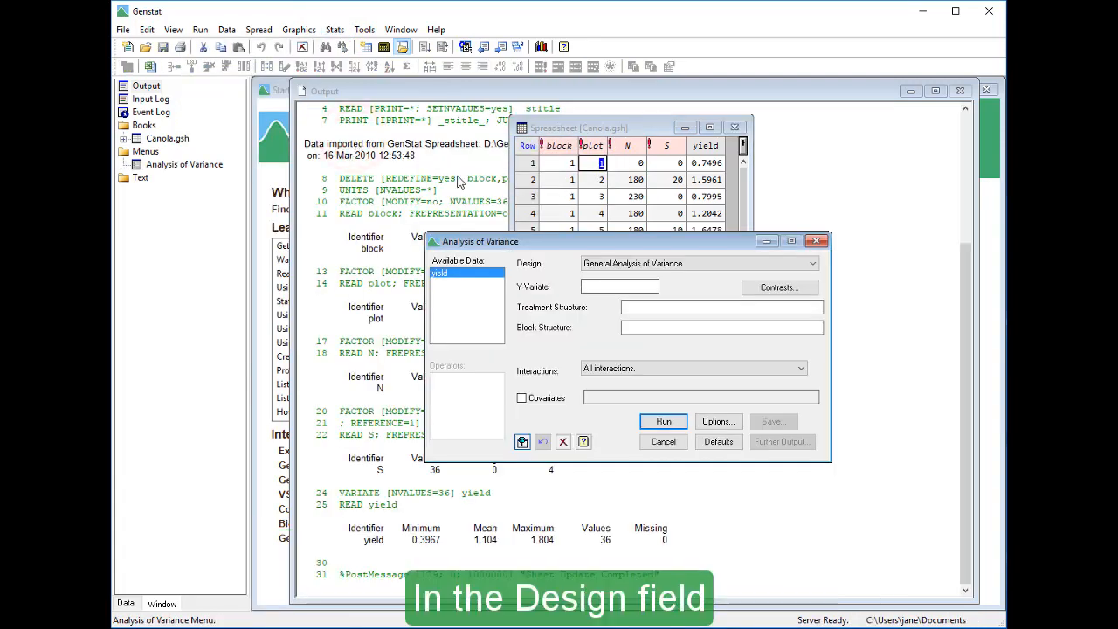
pyautogui.click(726, 263)
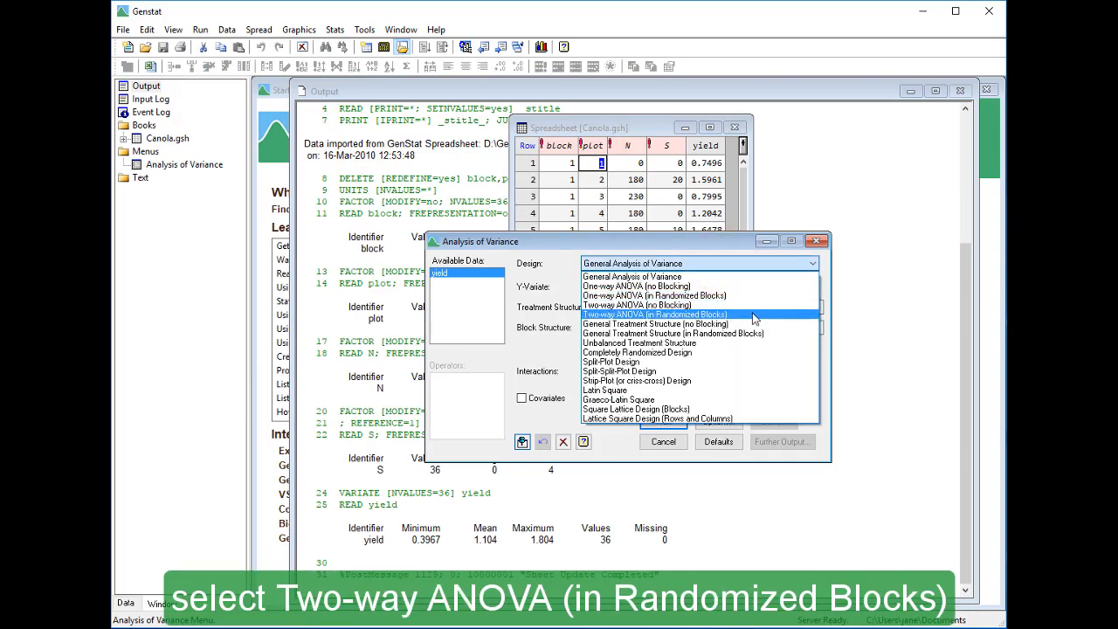
pyautogui.click(753, 314)
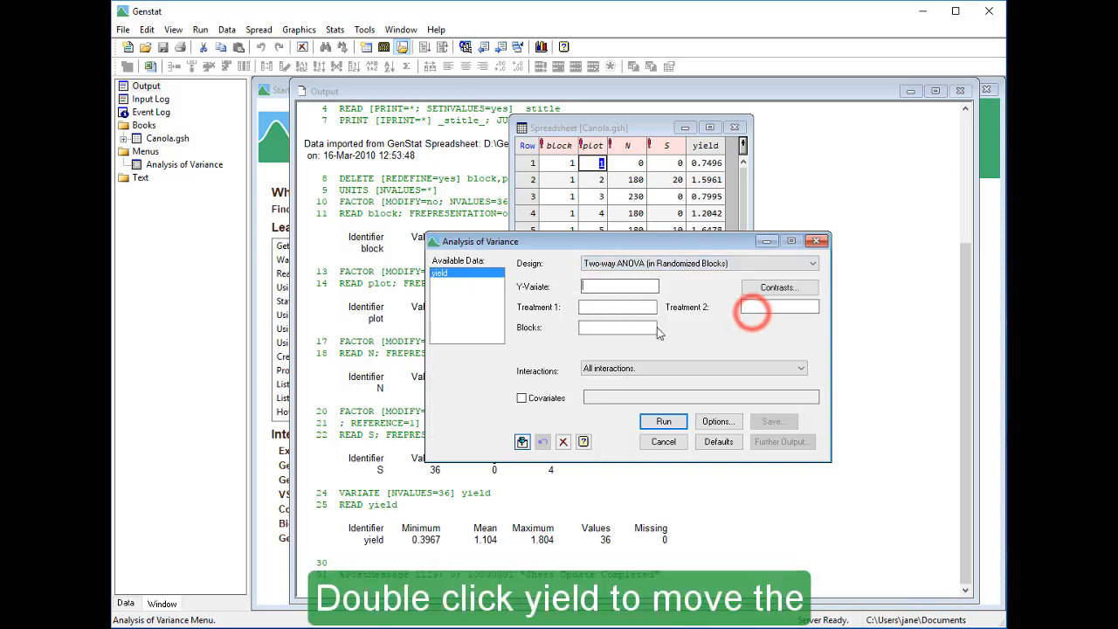
# Assign yield as the Y-variate, N and S as treatments 1 and 2, block as blocks, and run
pyautogui.doubleClick(487, 274)
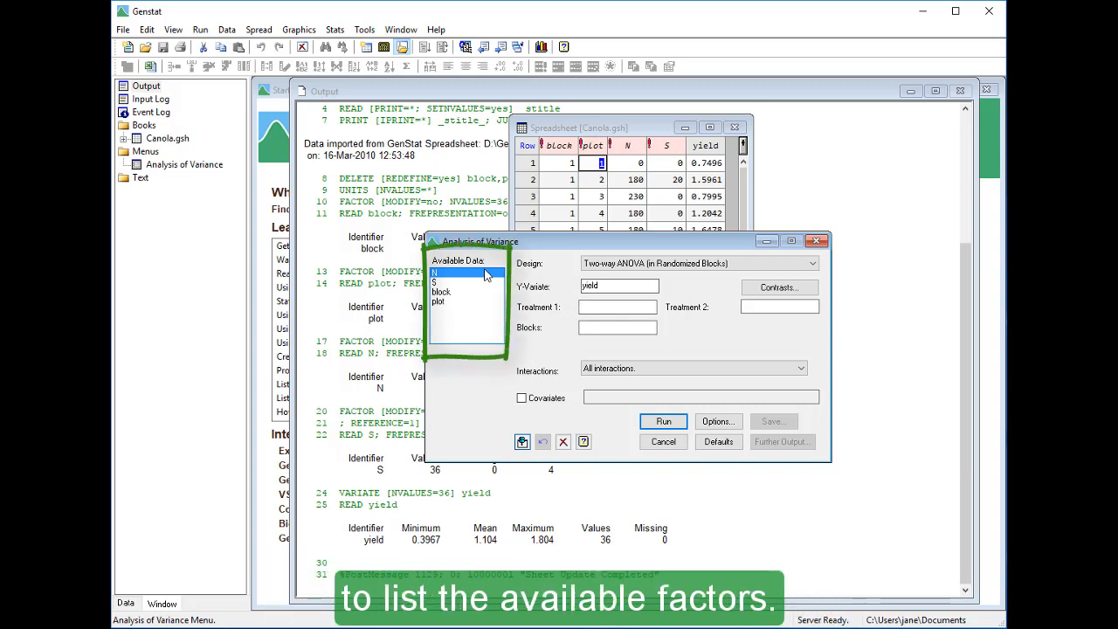
pyautogui.doubleClick(486, 275)
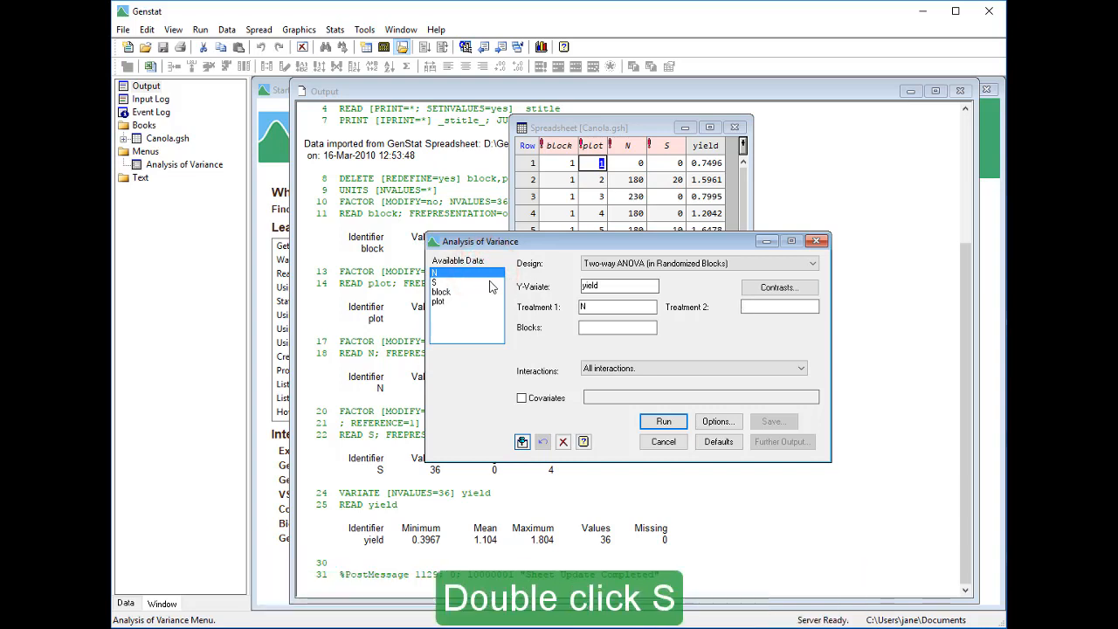
pyautogui.doubleClick(490, 282)
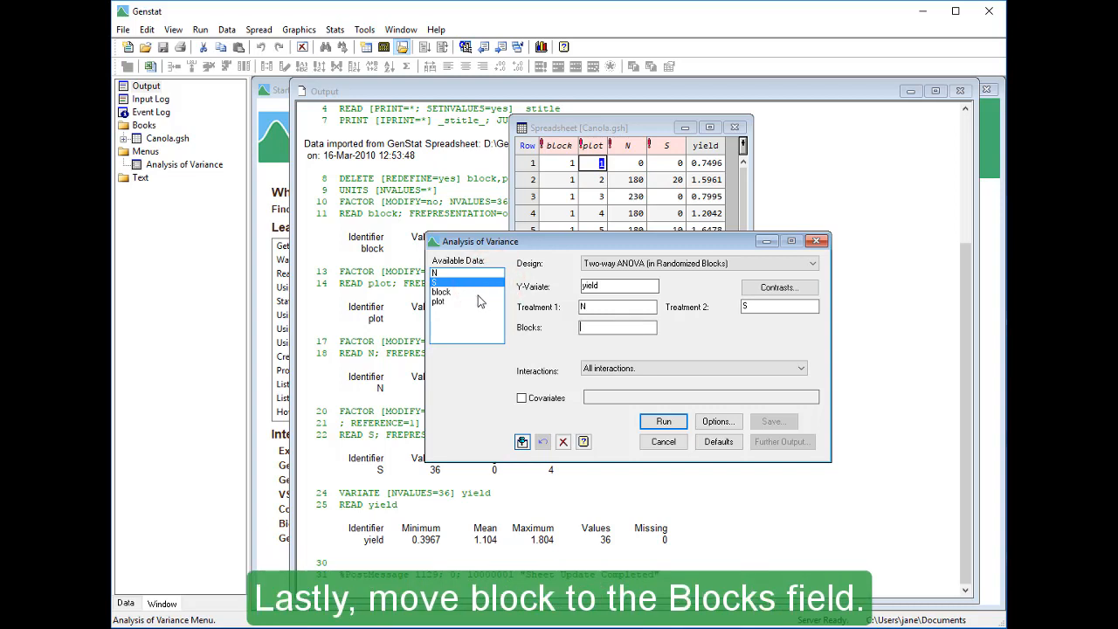
pyautogui.doubleClick(478, 295)
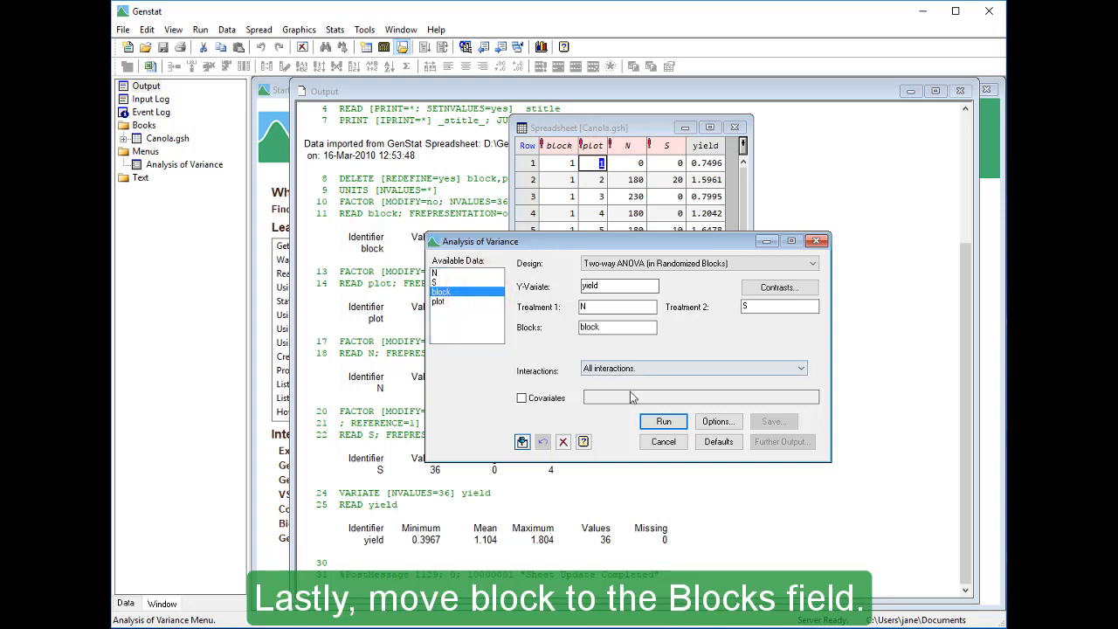
pyautogui.click(657, 422)
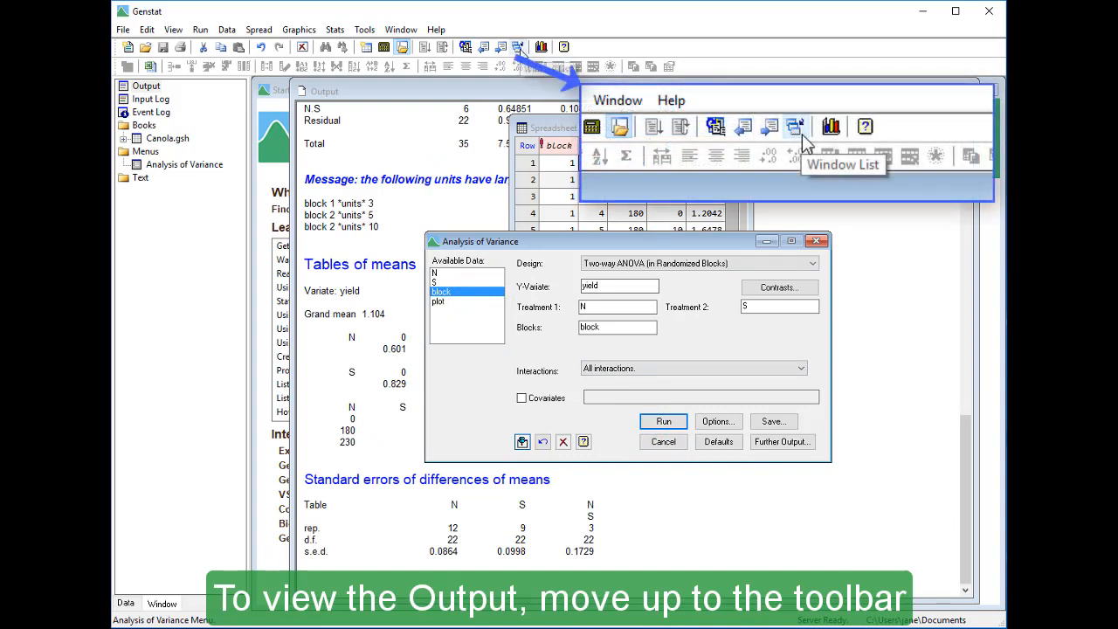
# Bring the Output window to the front and scroll through the analysis of variance results
pyautogui.click(518, 47)
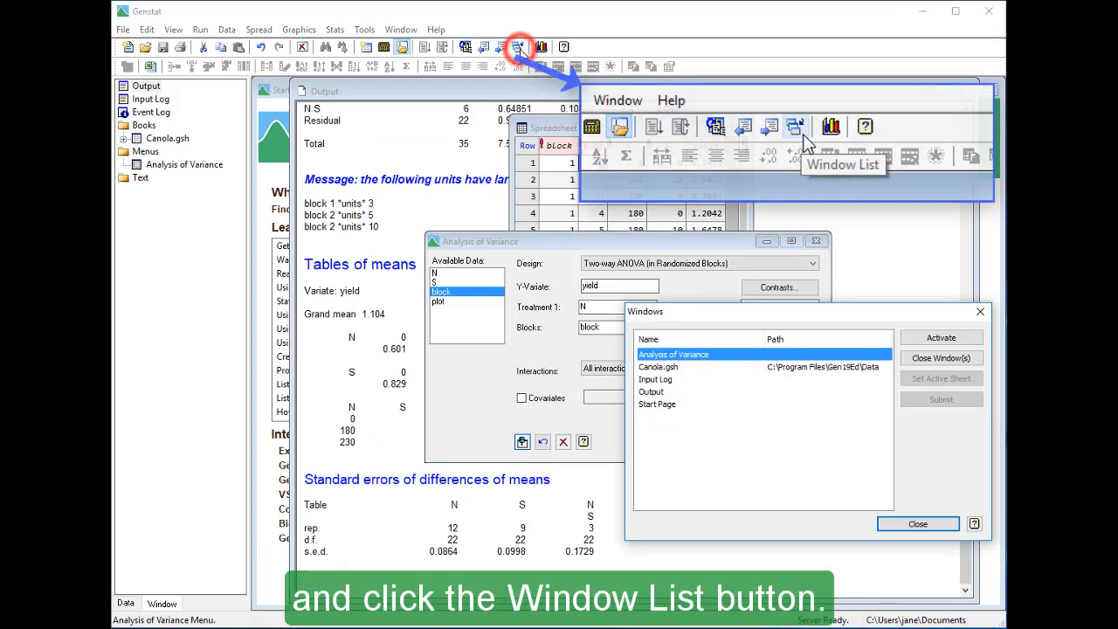
pyautogui.click(683, 391)
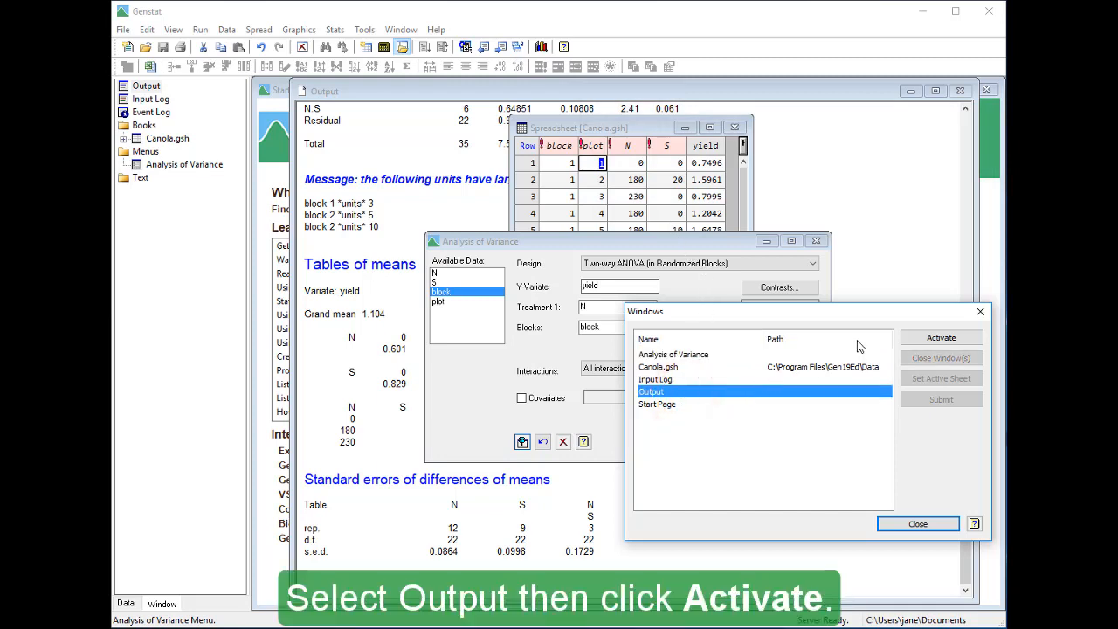
pyautogui.click(916, 341)
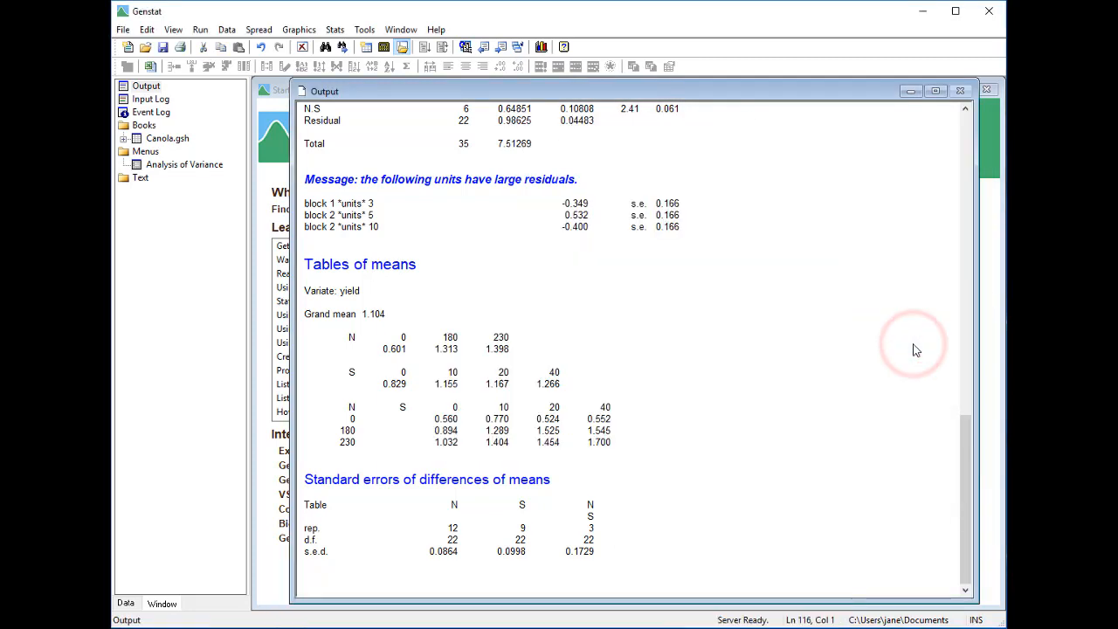
pyautogui.moveTo(965, 428); pyautogui.dragTo(940, 384)
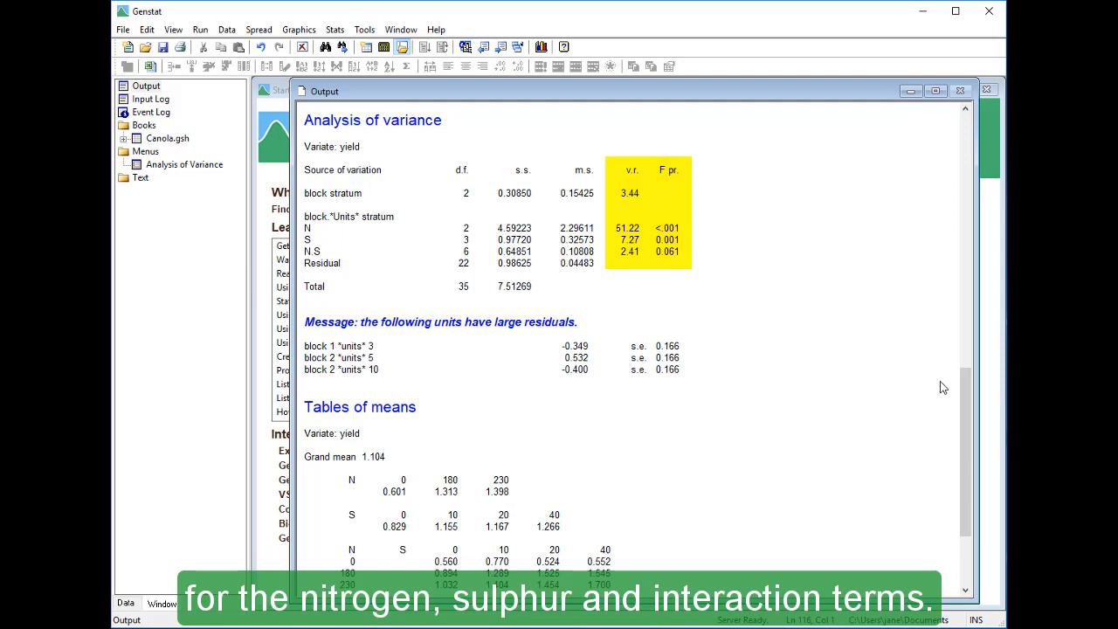
pyautogui.moveTo(964, 391); pyautogui.dragTo(967, 448)
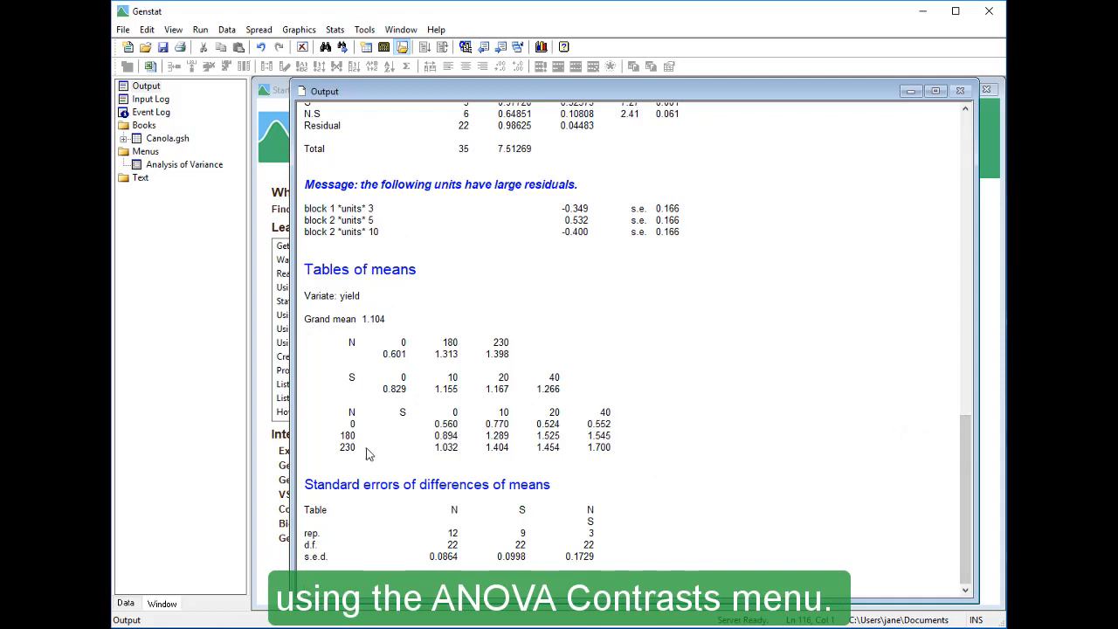
# Reopen the Analysis of Variance dialog from the menus list and open its contrasts settings
pyautogui.click(170, 606)
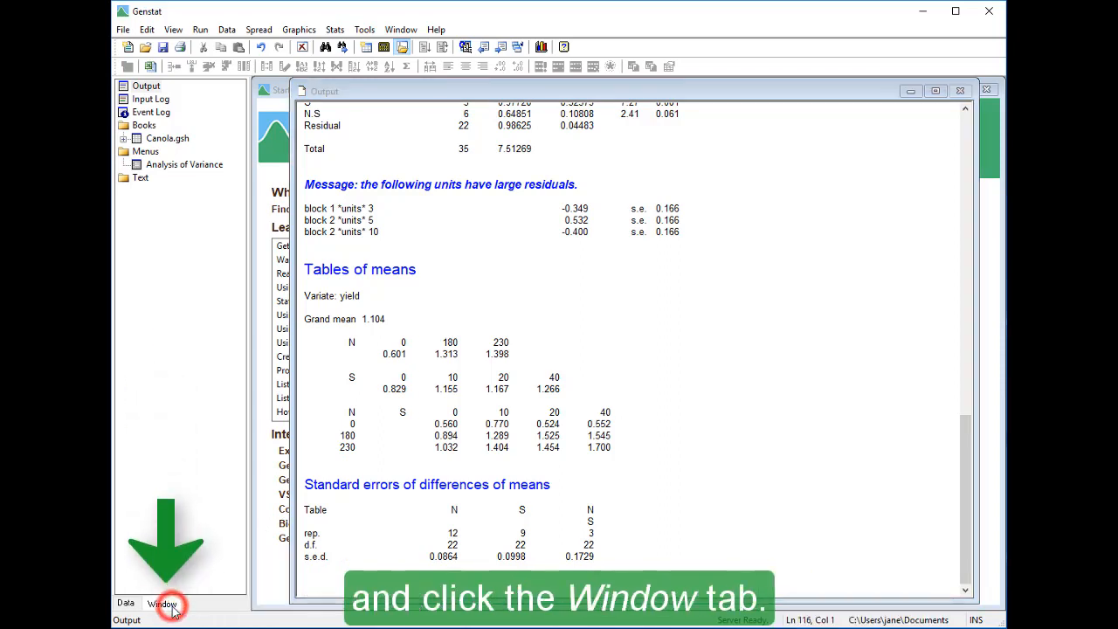
pyautogui.doubleClick(187, 166)
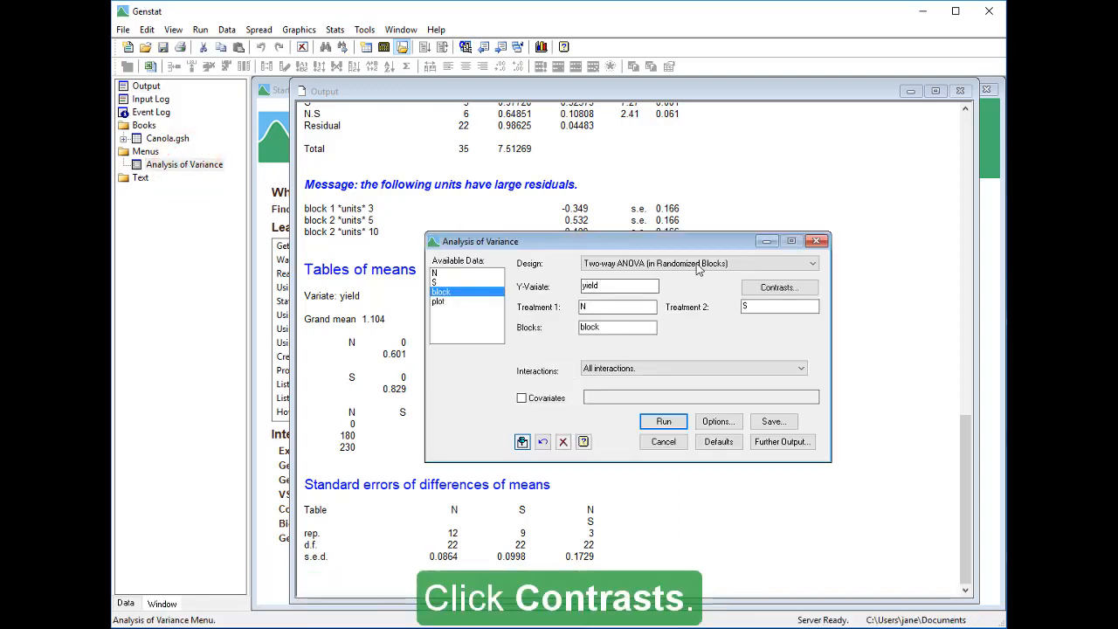
pyautogui.click(768, 291)
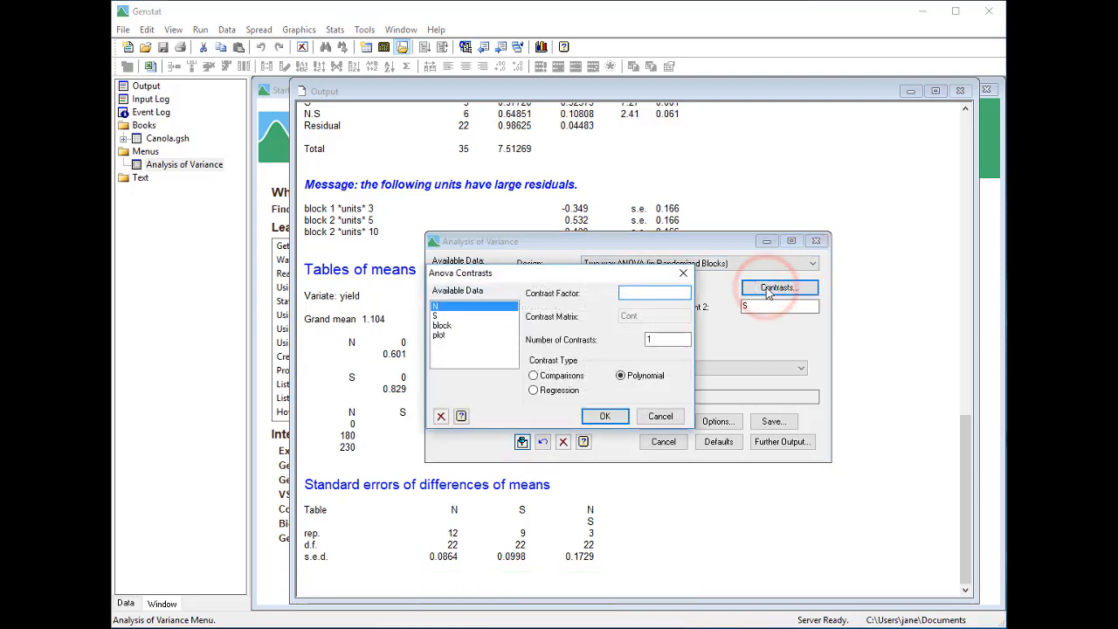
# Set N as the contrast factor with the Comparisons contrast type and confirm
pyautogui.doubleClick(491, 307)
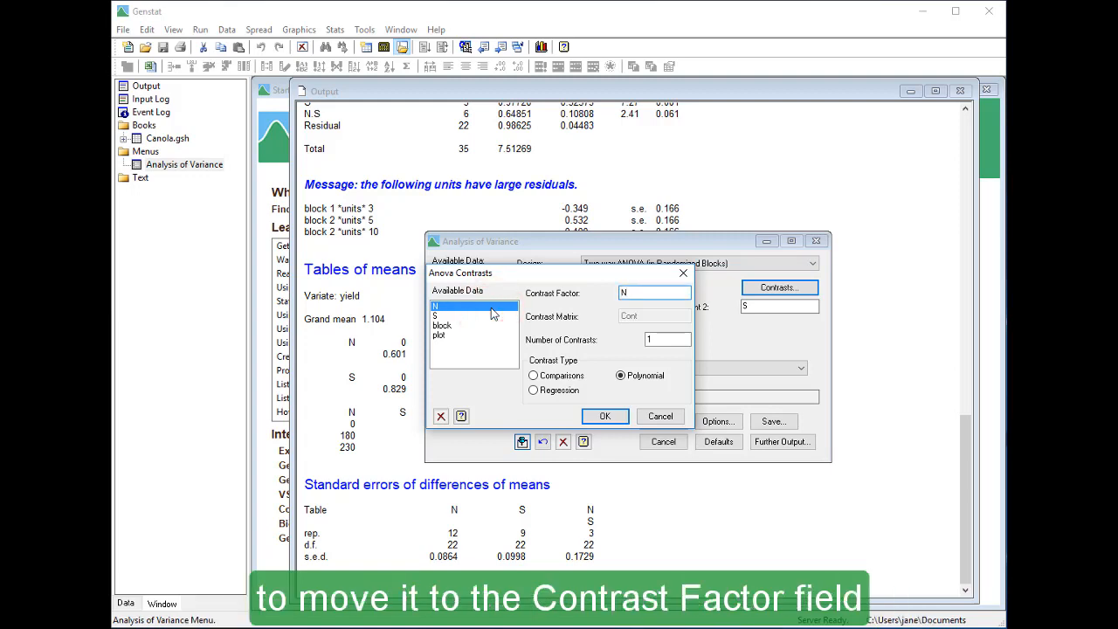
pyautogui.click(534, 377)
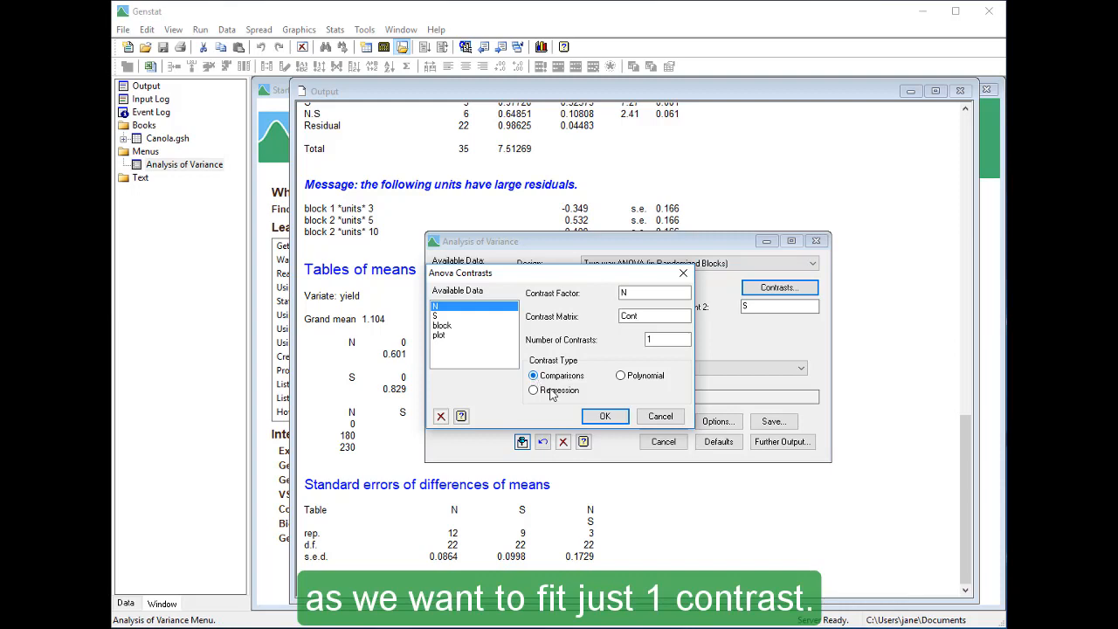
pyautogui.click(602, 417)
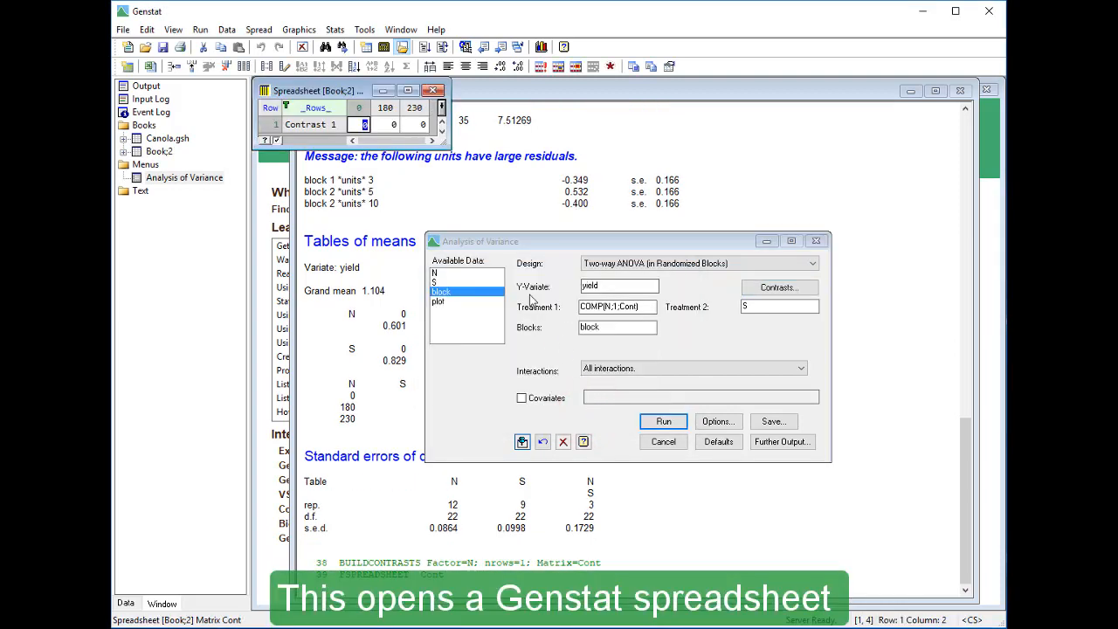
# Enter the contrast coefficients -1, 0.5 and 0.5 for nitrogen levels 0, 180 and 230
pyautogui.moveTo(514, 200); pyautogui.dragTo(682, 187)
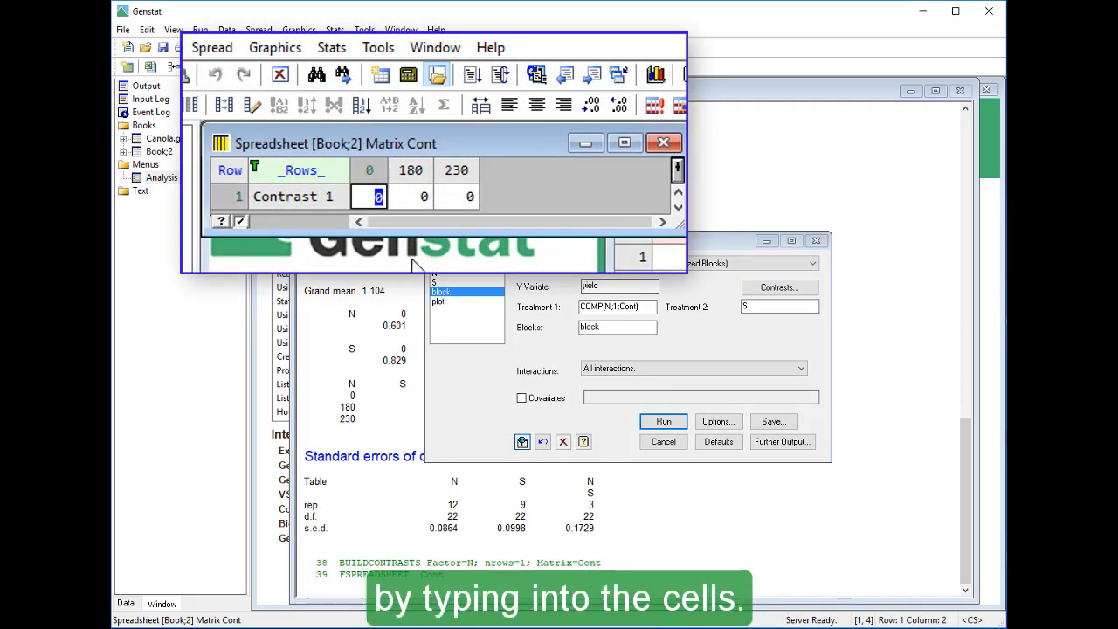
pyautogui.write('-1')
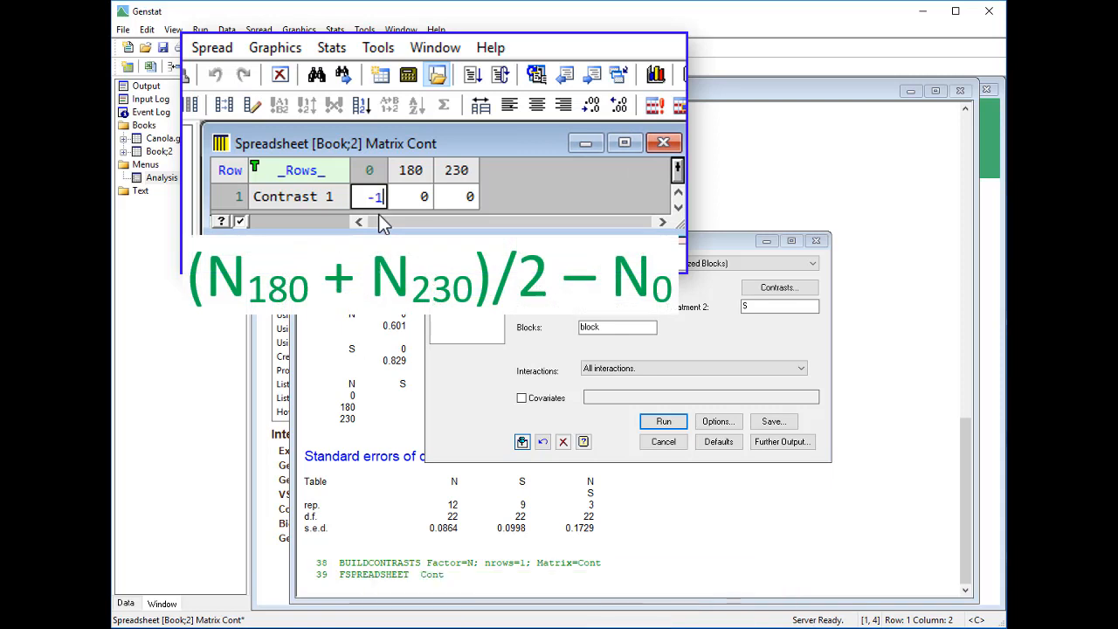
pyautogui.press('Tab')
pyautogui.write('.5')
pyautogui.press('Tab')
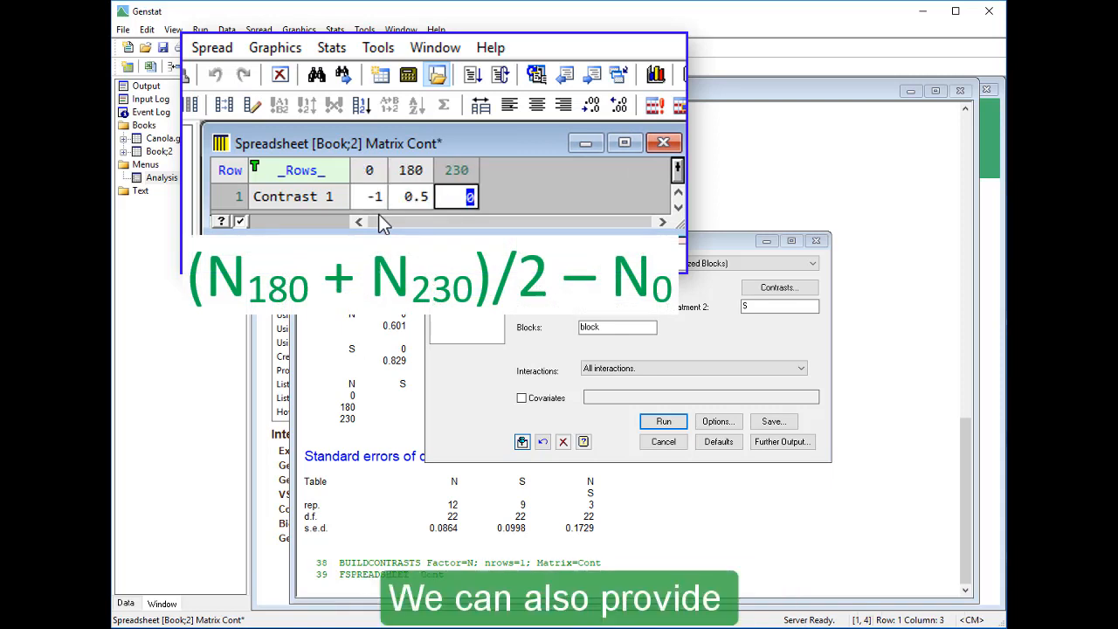
pyautogui.write('.5')
pyautogui.press('Return')
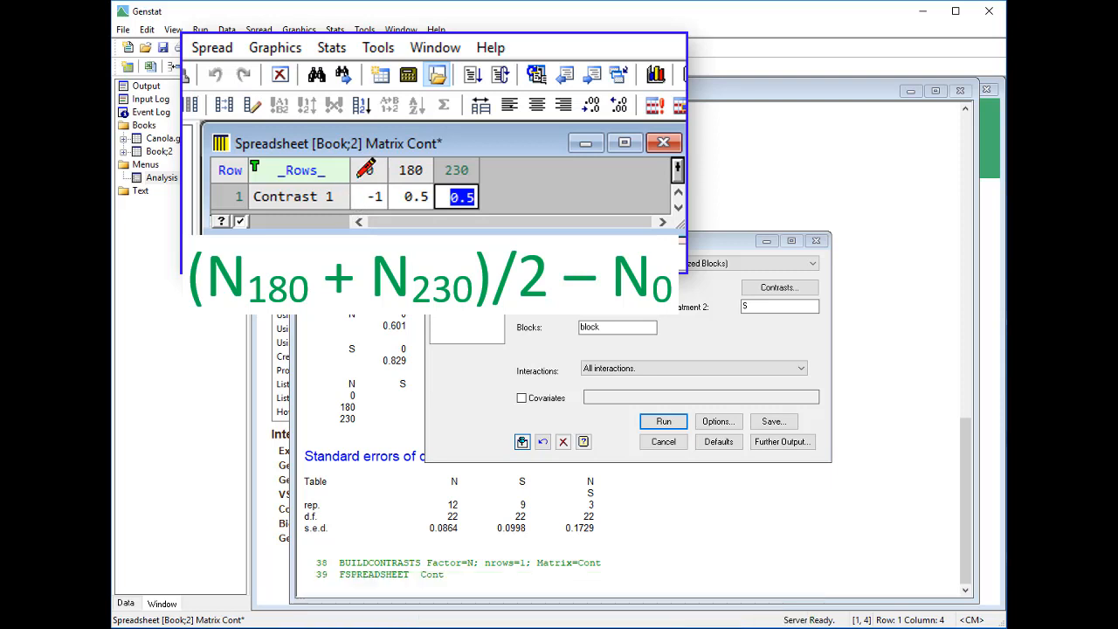
# Widen the row-label column and label the contrast "0 versus 180 and 230"
pyautogui.moveTo(350, 172); pyautogui.dragTo(491, 207)
pyautogui.click(365, 204)
pyautogui.write('0')
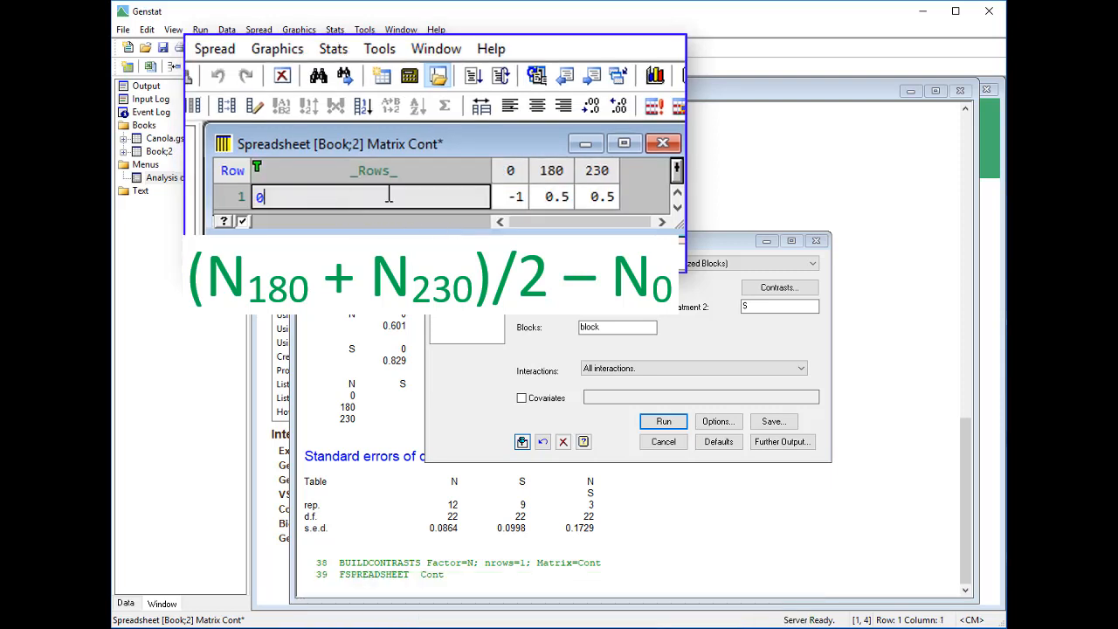
pyautogui.write(' versus 180 and 230')
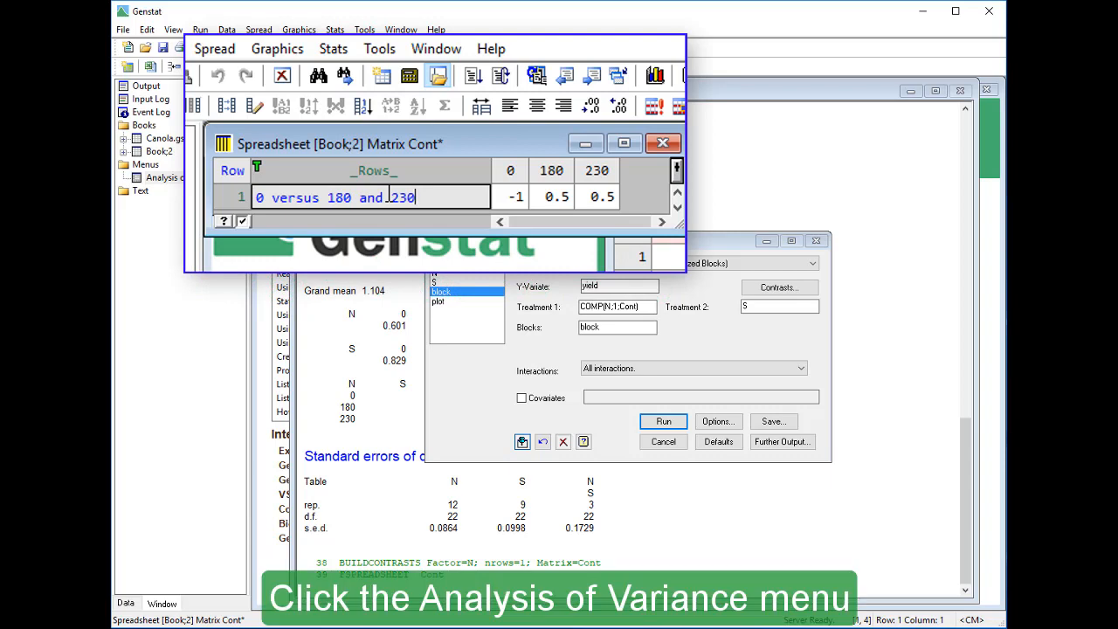
# In the ANOVA options, turn on Contrasts display and turn off Information and Means, then confirm
pyautogui.click(505, 245)
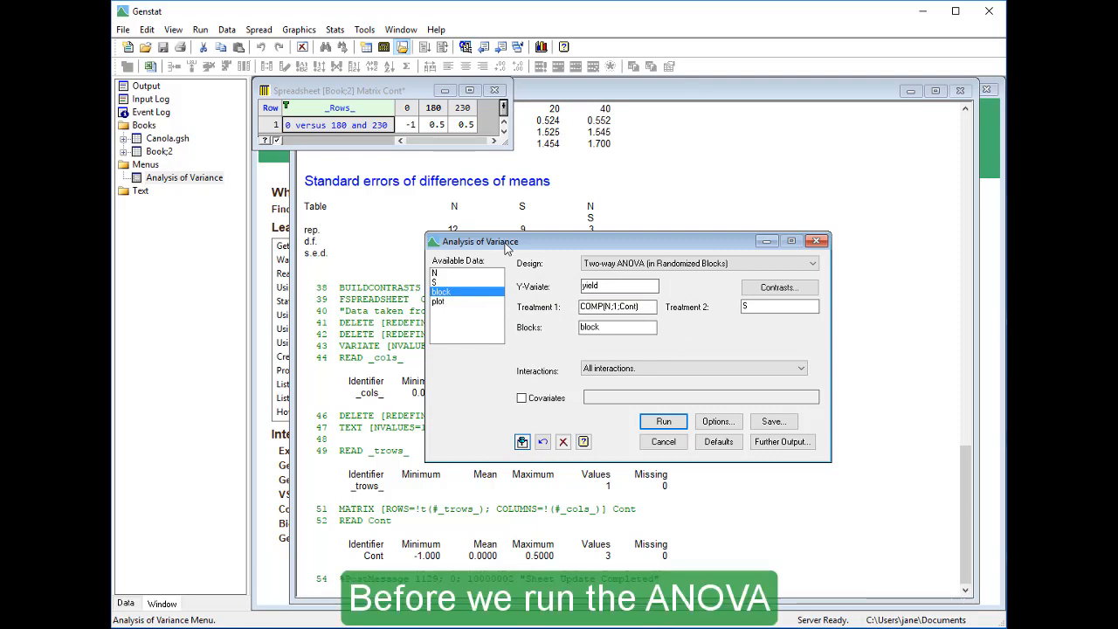
pyautogui.click(726, 423)
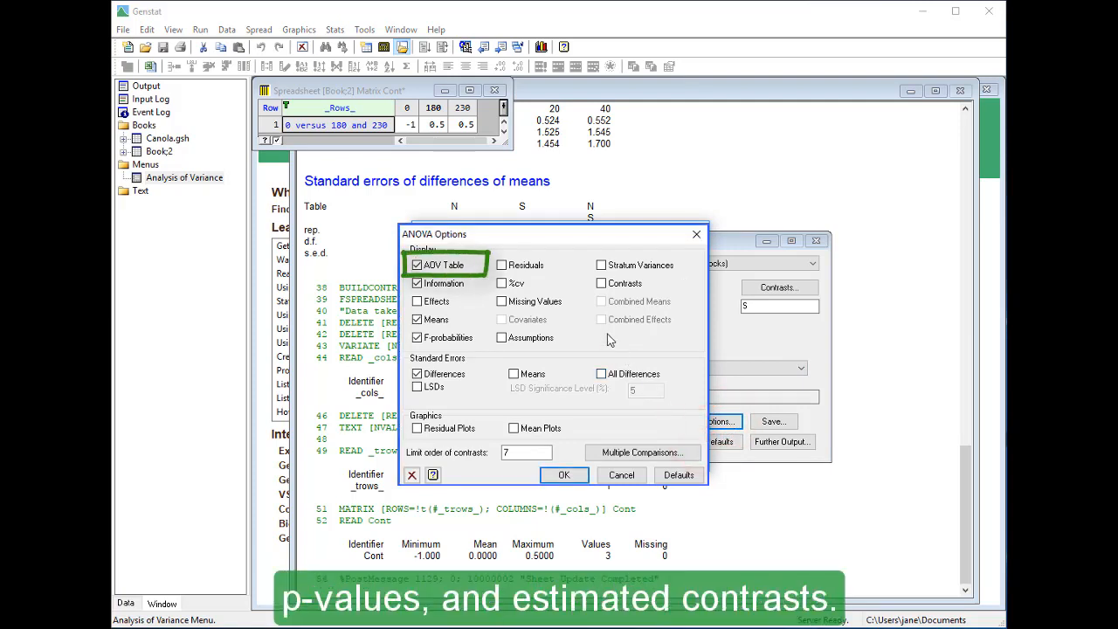
pyautogui.click(601, 283)
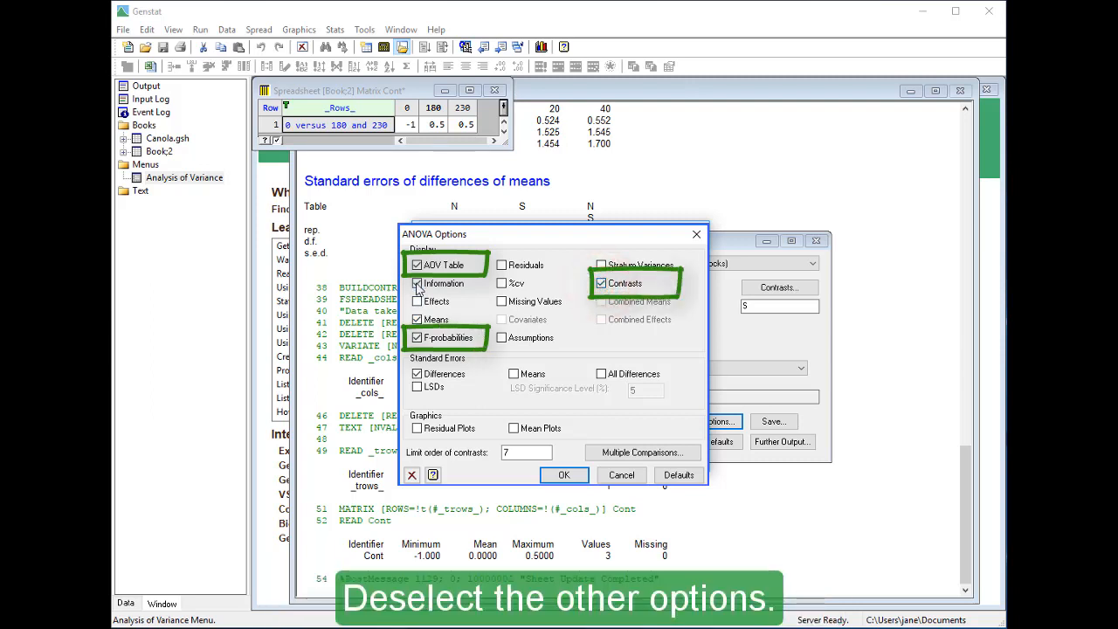
pyautogui.click(417, 283)
pyautogui.click(417, 319)
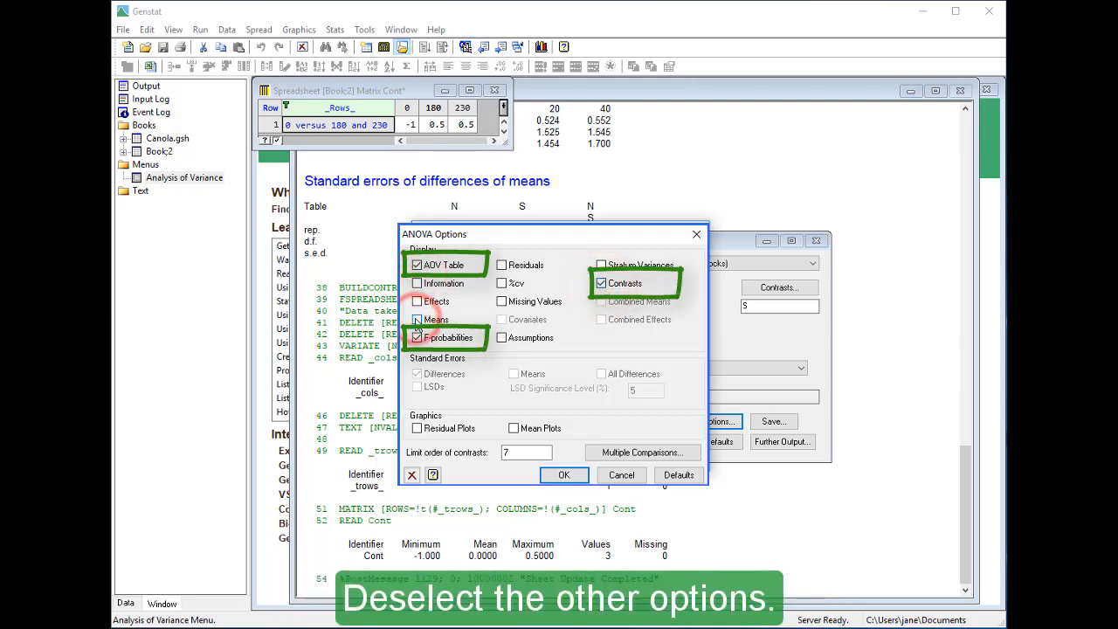
pyautogui.click(564, 474)
# Run the analysis and scroll the output to review the analysis of variance and contrast tables
pyautogui.click(654, 422)
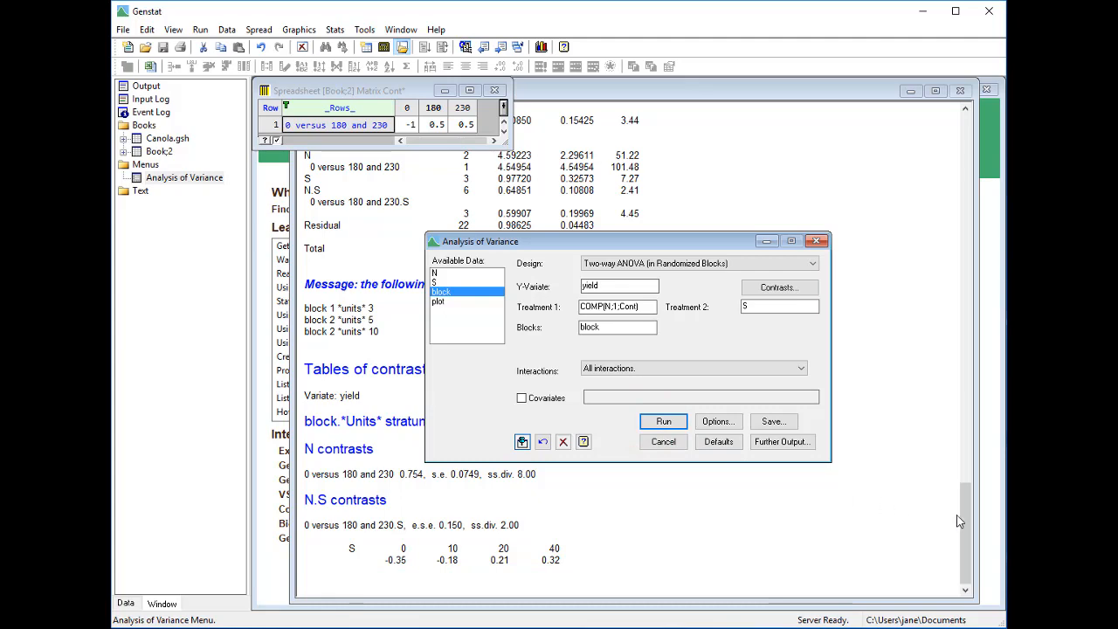
pyautogui.moveTo(965, 524); pyautogui.dragTo(966, 509)
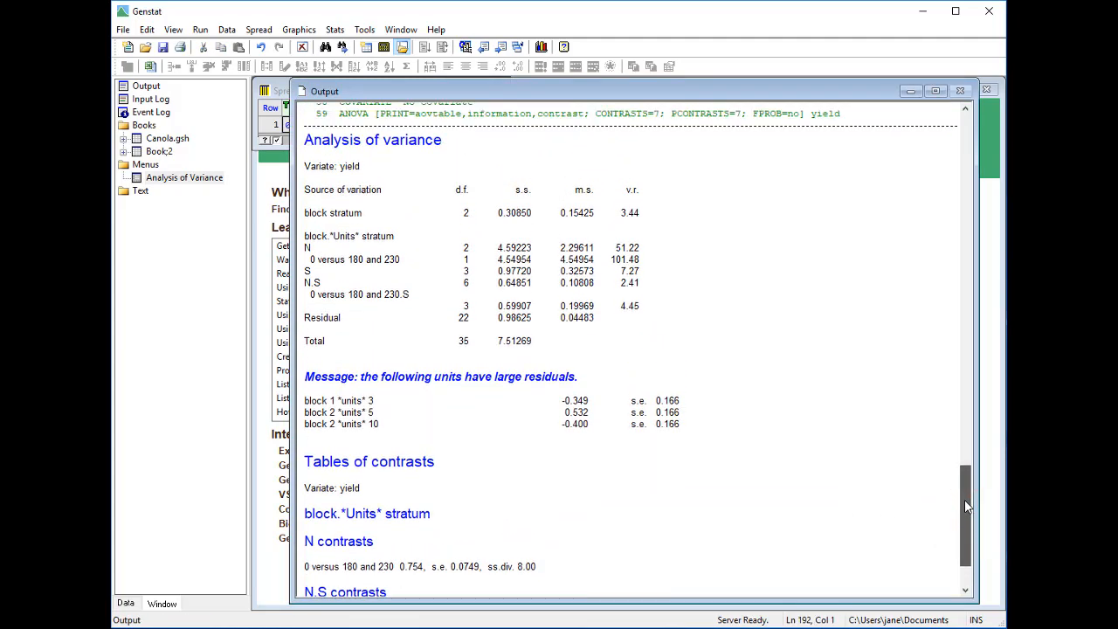